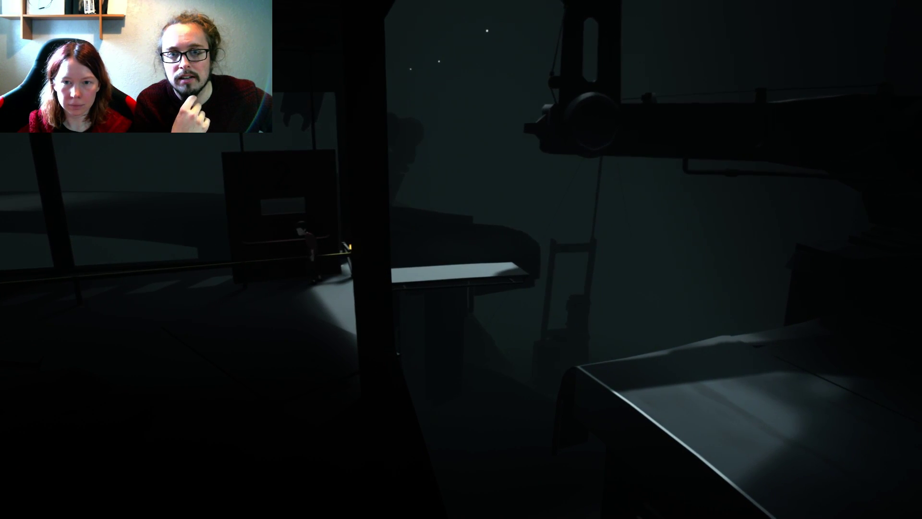
key(Right)
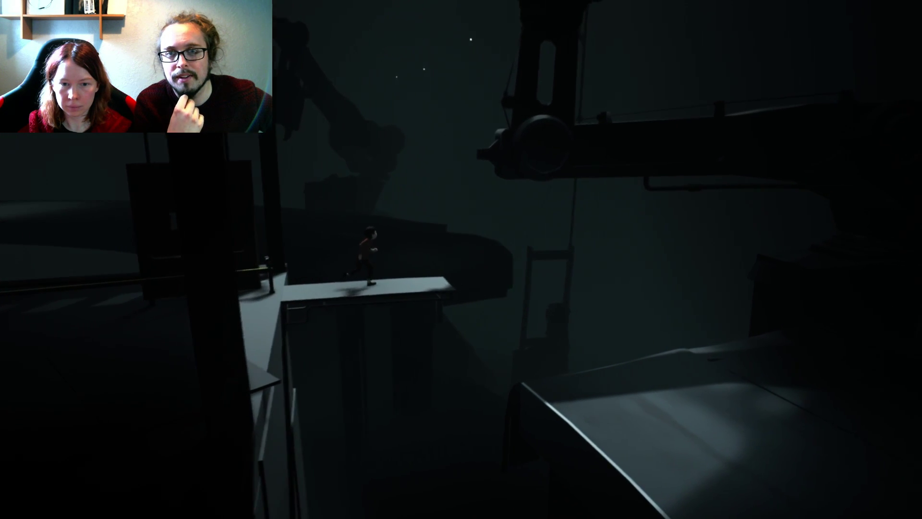
key(Right)
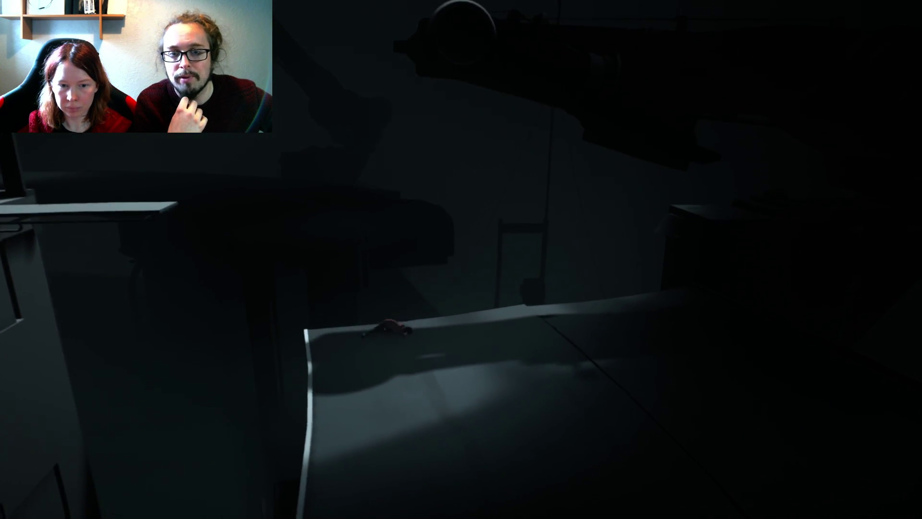